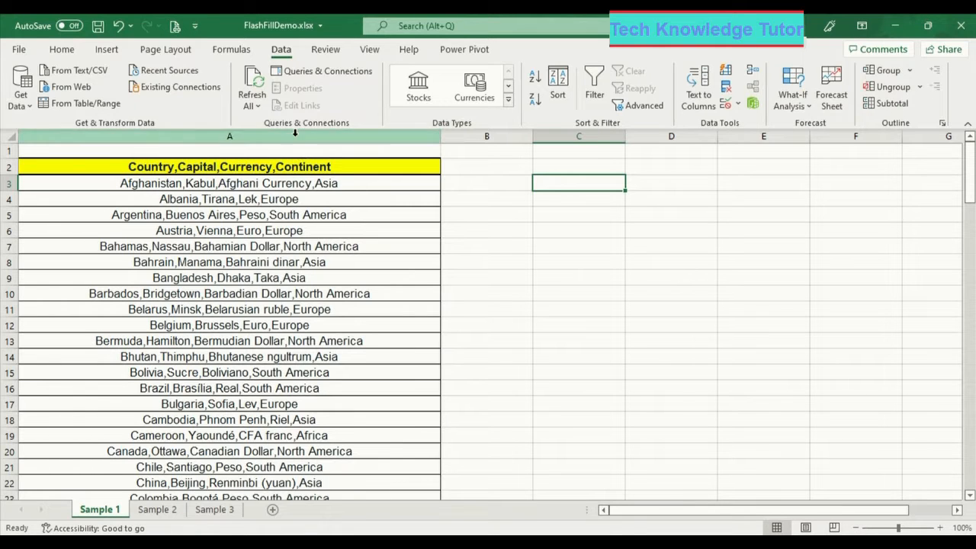
# - Enter the headings Country, Capital, Currency and Continent across B2 to E2
pyautogui.moveTo(974, 162)
pyautogui.mouseDown()
pyautogui.moveTo(972, 307)
pyautogui.moveTo(971, 157)
pyautogui.mouseUp()
pyautogui.click(494, 167)
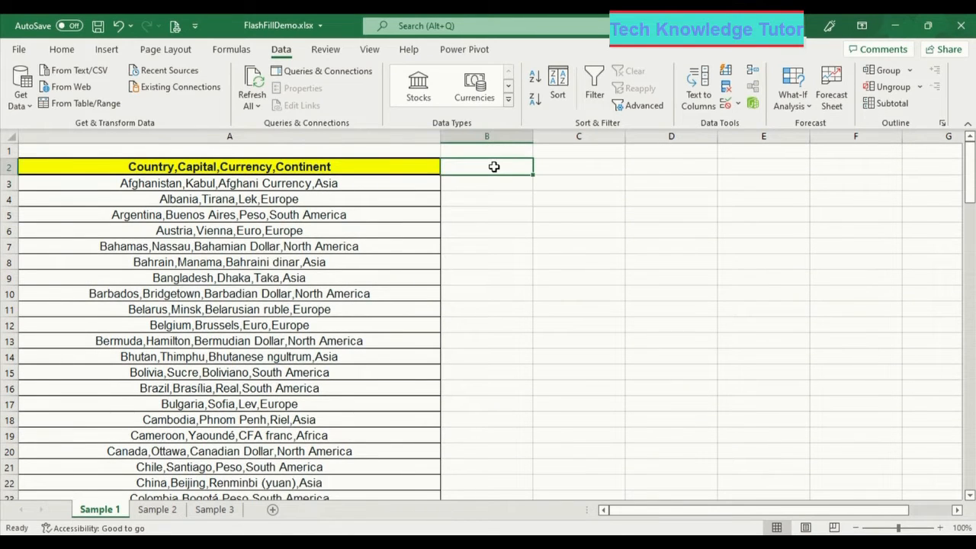
pyautogui.write('Country')
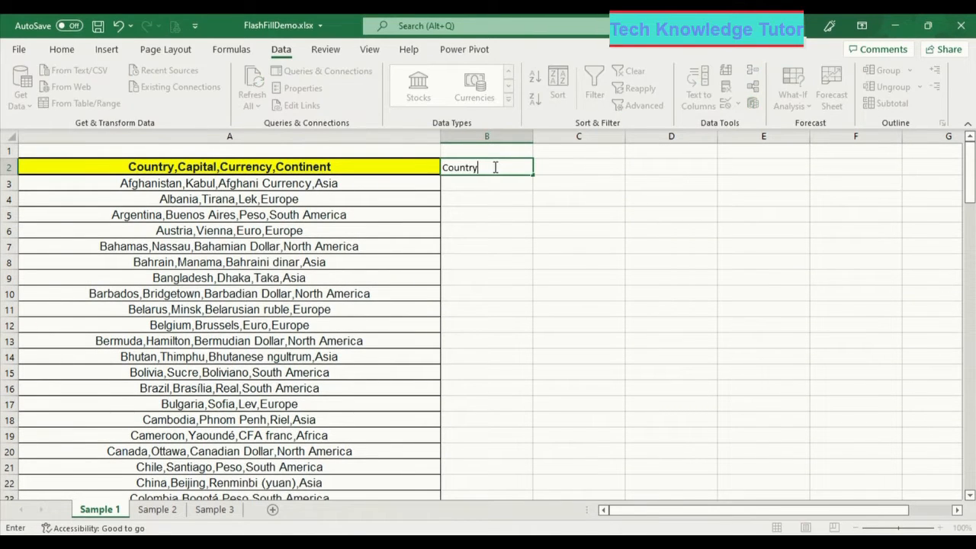
pyautogui.press('Tab')
pyautogui.write('C')
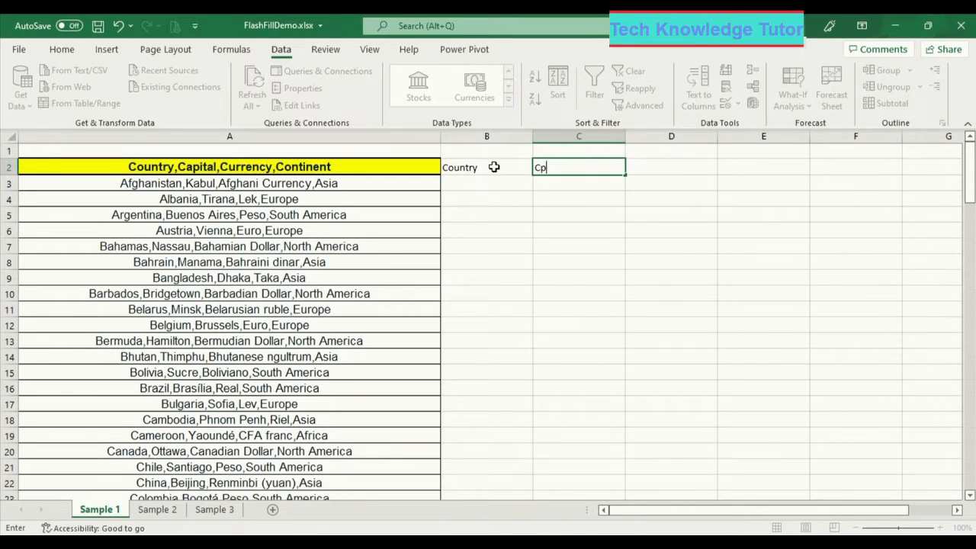
pyautogui.write('apital')
pyautogui.press('Tab')
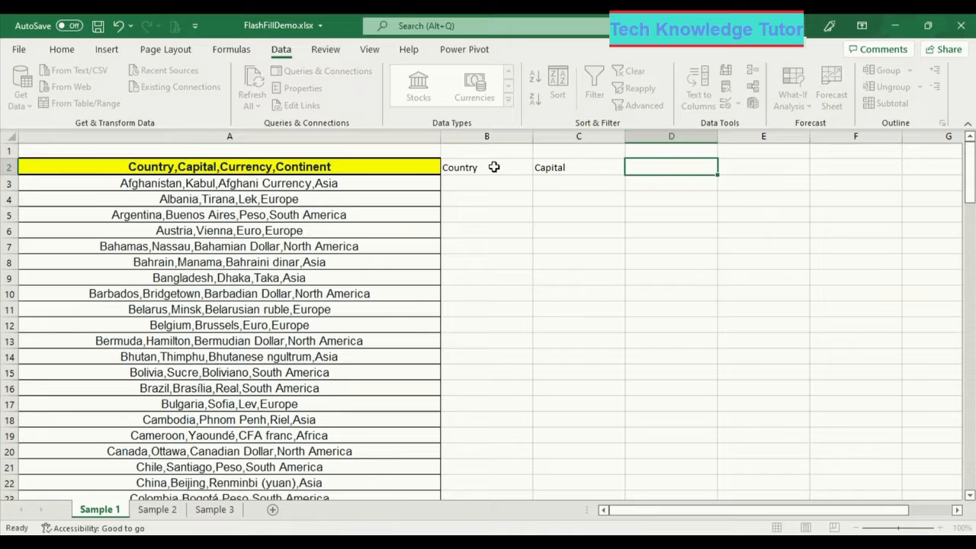
pyautogui.write('Currency')
pyautogui.press('Tab')
pyautogui.write('Con')
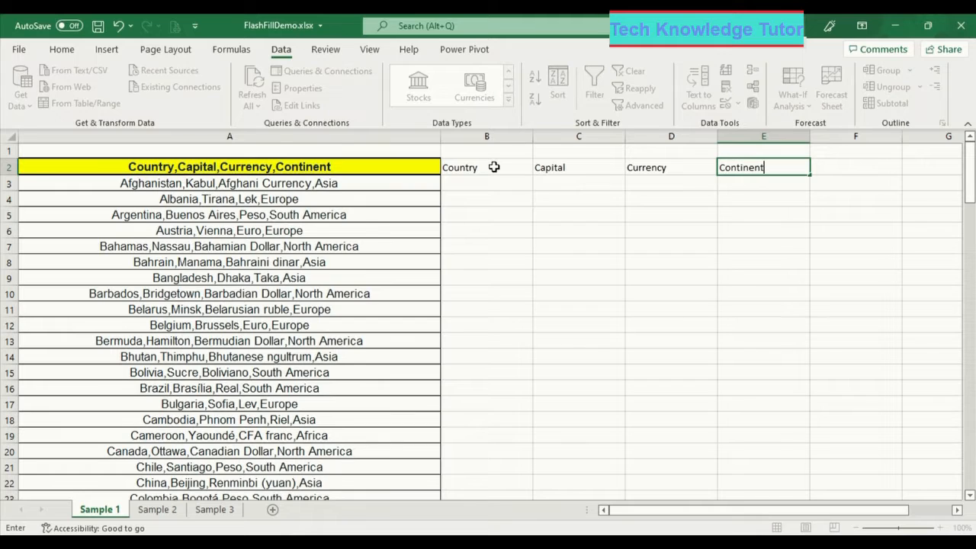
# - Type the sample row Afghanistan, Kabul, Afghani Currency and Asia into B3:E3
pyautogui.click(480, 178)
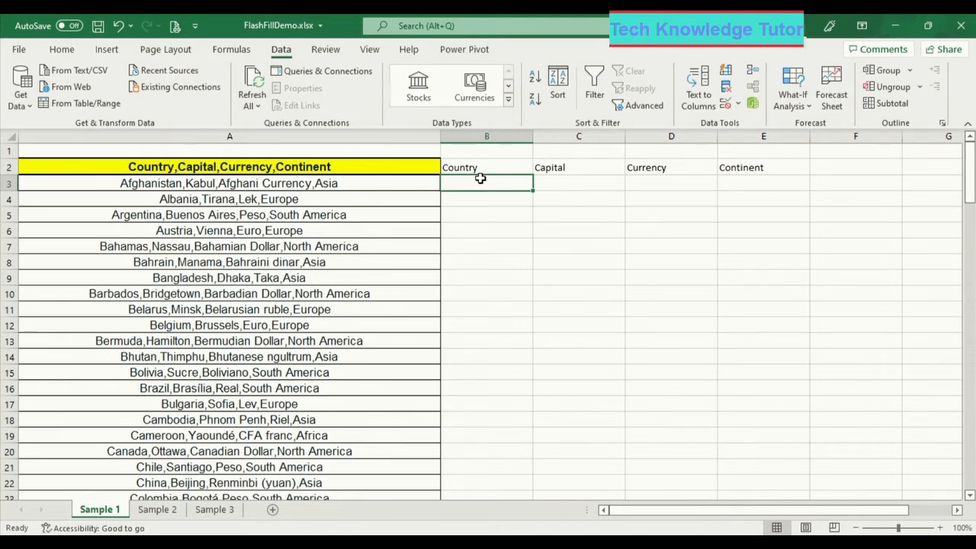
pyautogui.write('Afghanis')
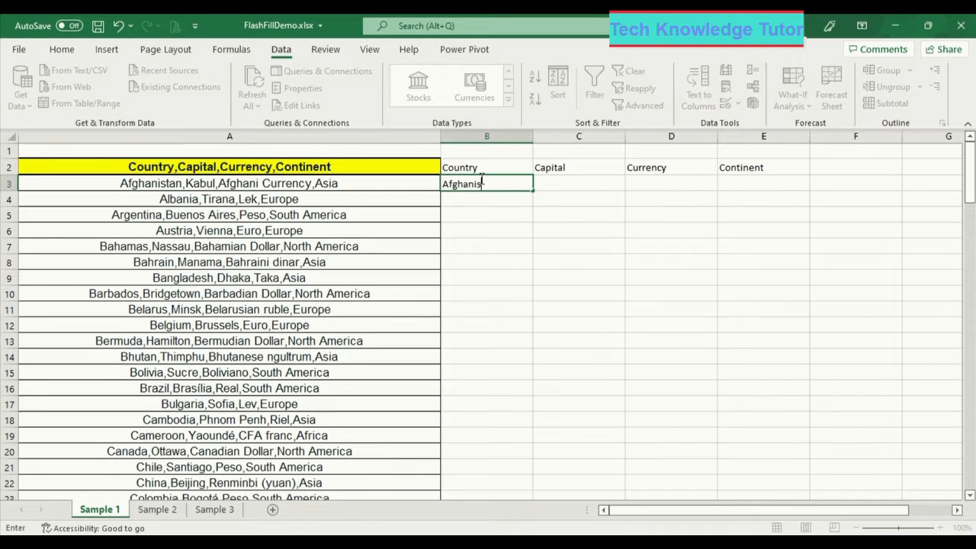
pyautogui.write('tan')
pyautogui.press('Tab')
pyautogui.write('Kabul')
pyautogui.press('Tab')
pyautogui.write('A')
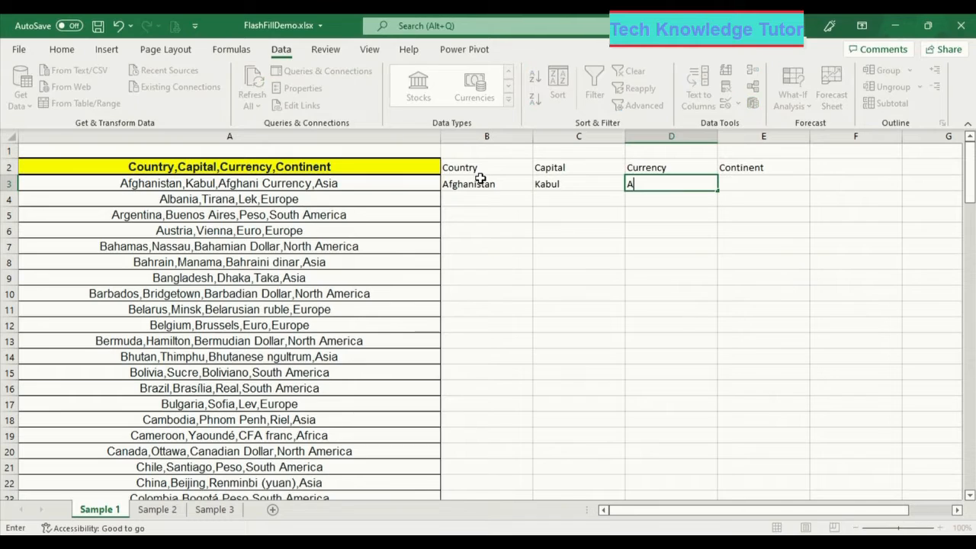
pyautogui.write('fghani')
pyautogui.press('Tab')
pyautogui.write('Ad')
pyautogui.write('ia')
pyautogui.press('Tab')
# - Return to the Country column and select B4, the first empty cell below the sample
pyautogui.press('Left')
pyautogui.press('Left')
pyautogui.press('Left')
pyautogui.press('Left')
pyautogui.press('Right')
pyautogui.press('Right')
pyautogui.press('Left')
pyautogui.press('Left')
pyautogui.press('Left')
pyautogui.press('Right')
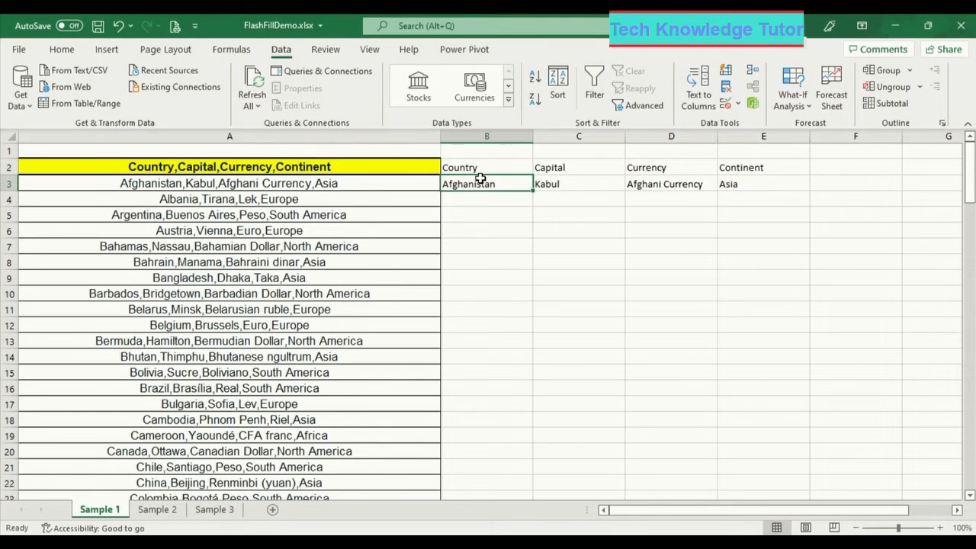
pyautogui.scroll(-20, 480, 178)
pyautogui.scroll(20, 480, 178)
pyautogui.scroll(1, 481, 178)
pyautogui.press('Down')
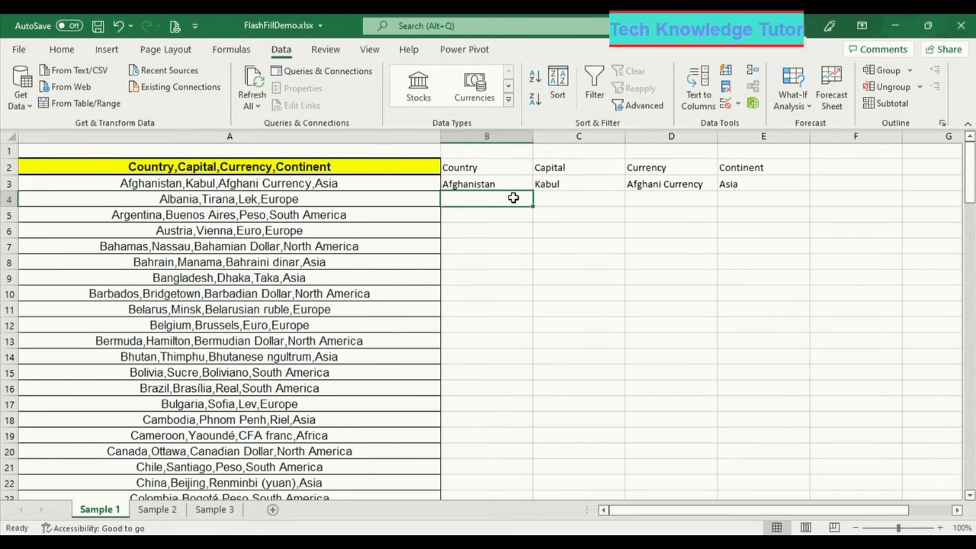
# - Flash Fill the Country, Capital, Currency and Continent columns in turn from row 3's example
pyautogui.click(725, 72)
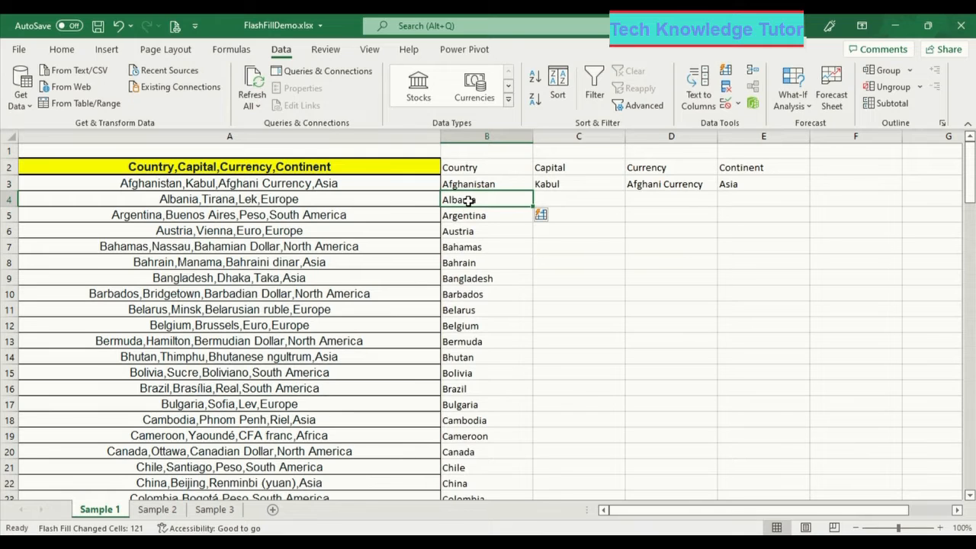
pyautogui.moveTo(970, 157)
pyautogui.mouseDown()
pyautogui.moveTo(968, 362)
pyautogui.moveTo(970, 151)
pyautogui.mouseUp()
pyautogui.click(582, 199)
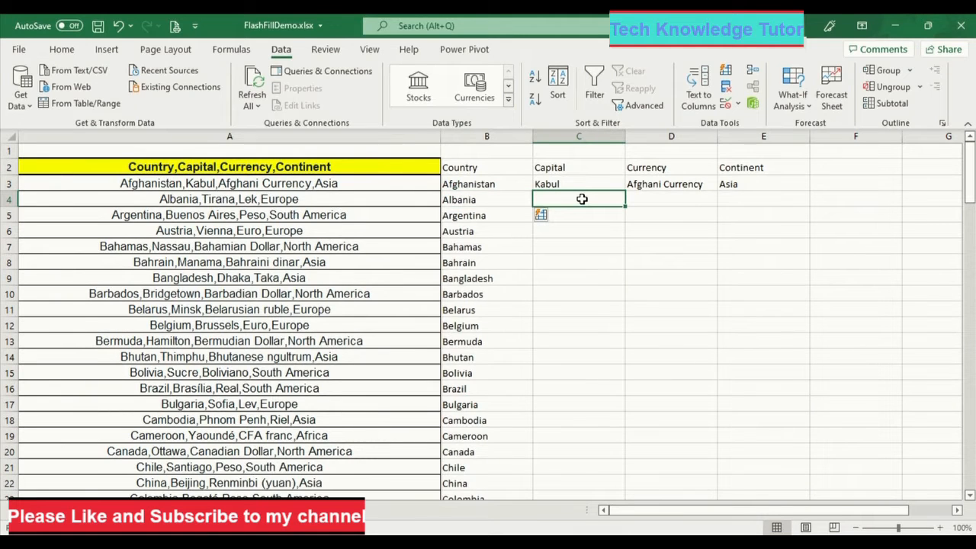
pyautogui.click(724, 73)
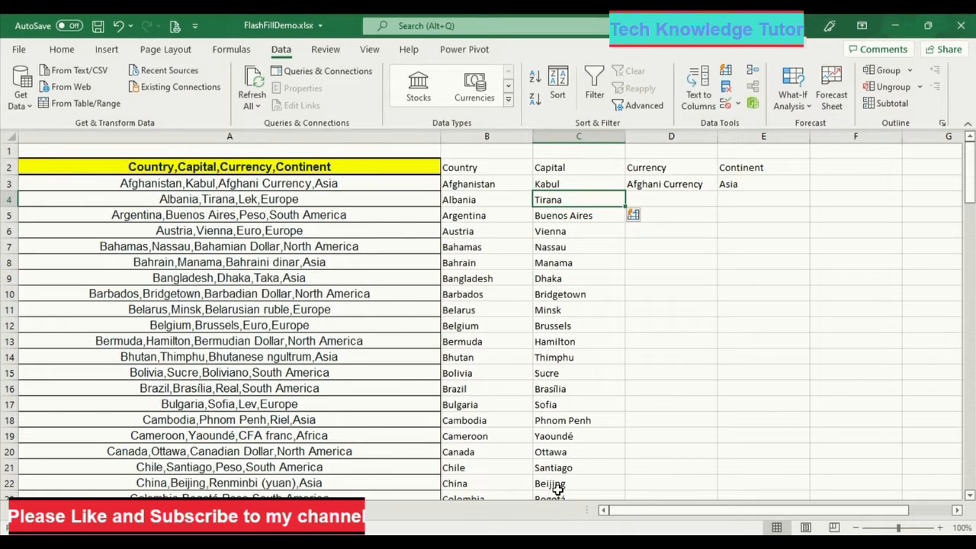
pyautogui.click(669, 196)
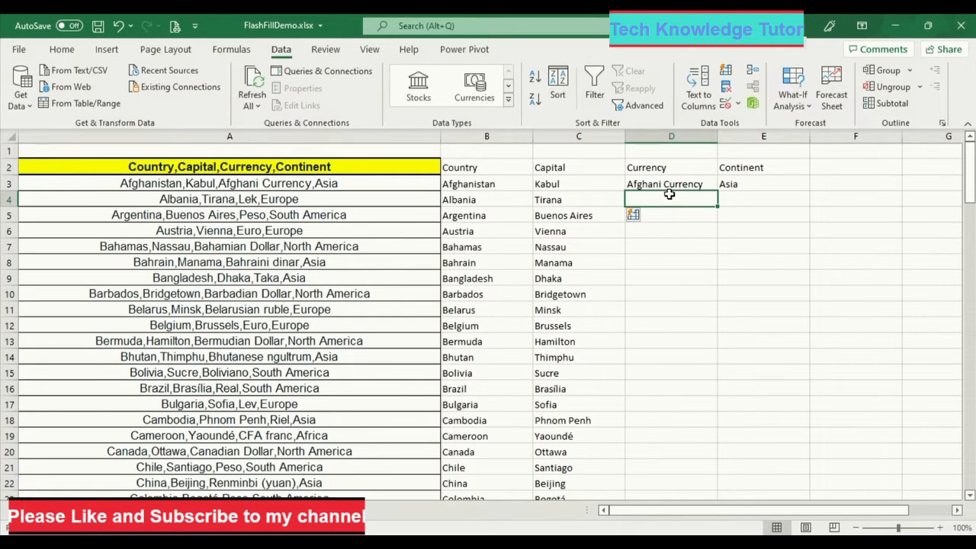
pyautogui.click(725, 73)
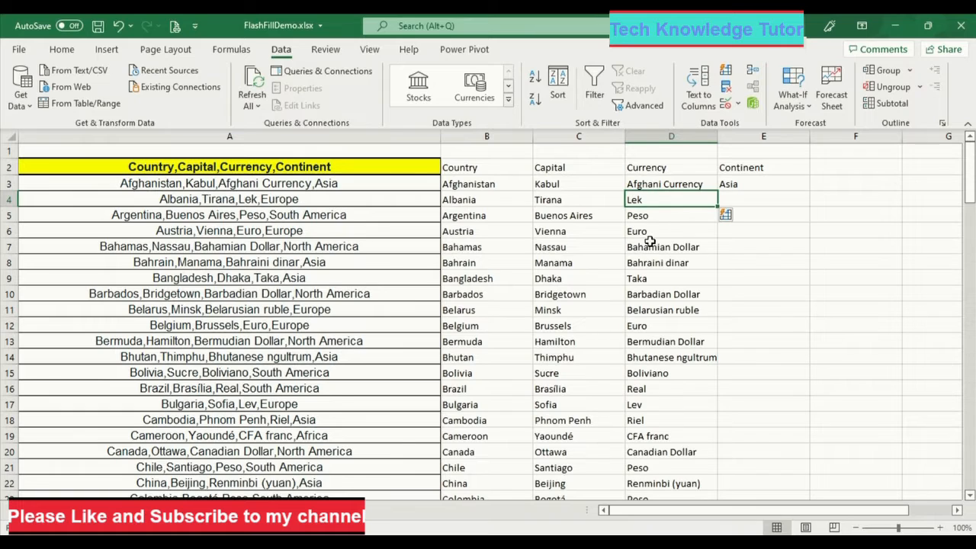
pyautogui.click(726, 200)
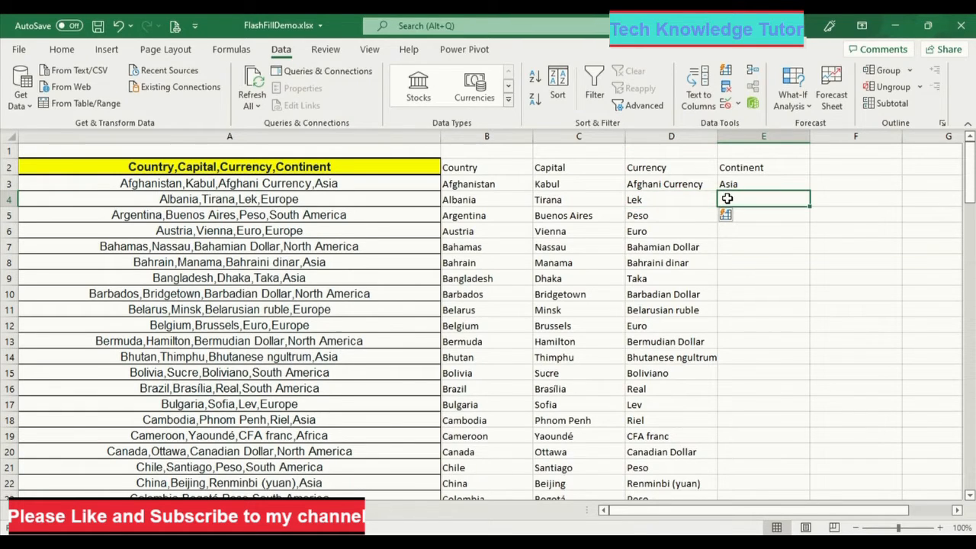
pyautogui.click(724, 72)
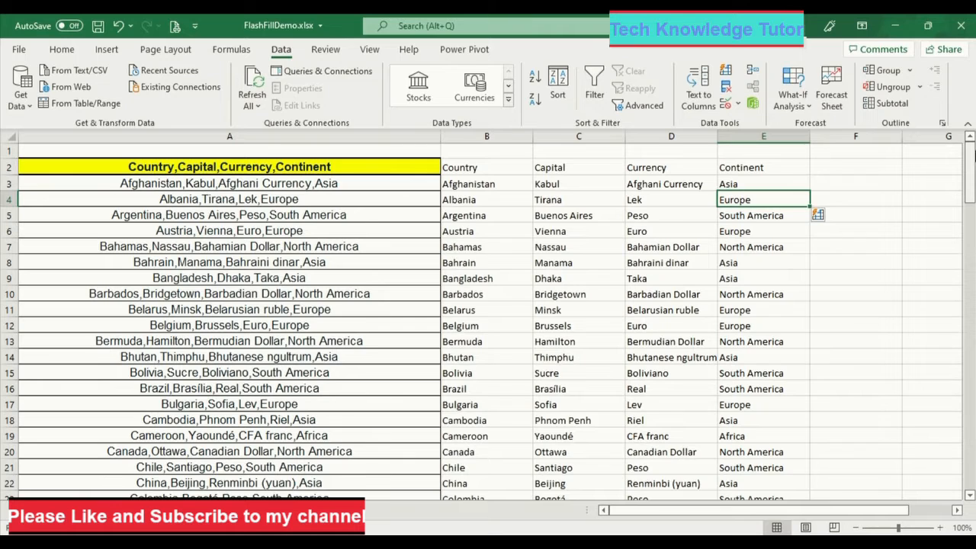
pyautogui.moveTo(971, 156); pyautogui.dragTo(971, 347)
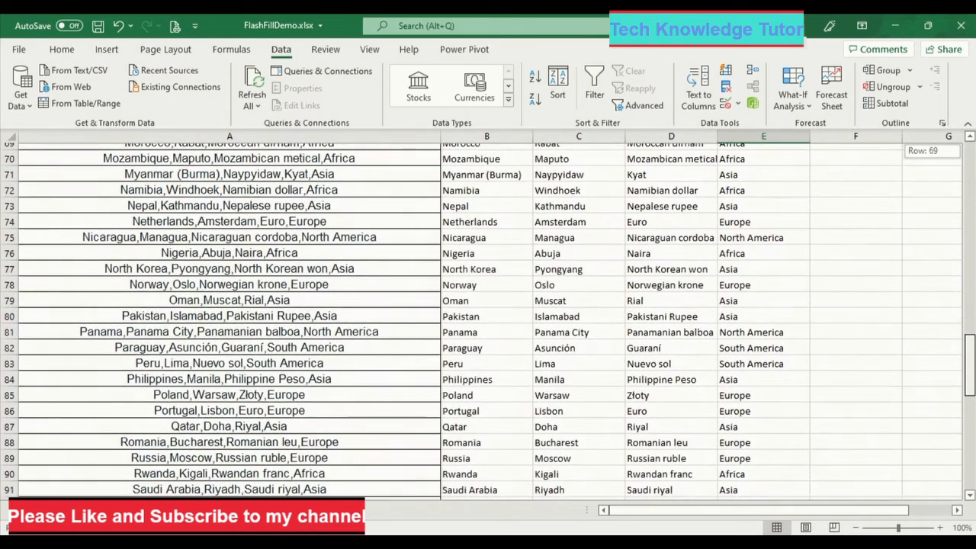
pyautogui.moveTo(970, 348); pyautogui.dragTo(970, 348)
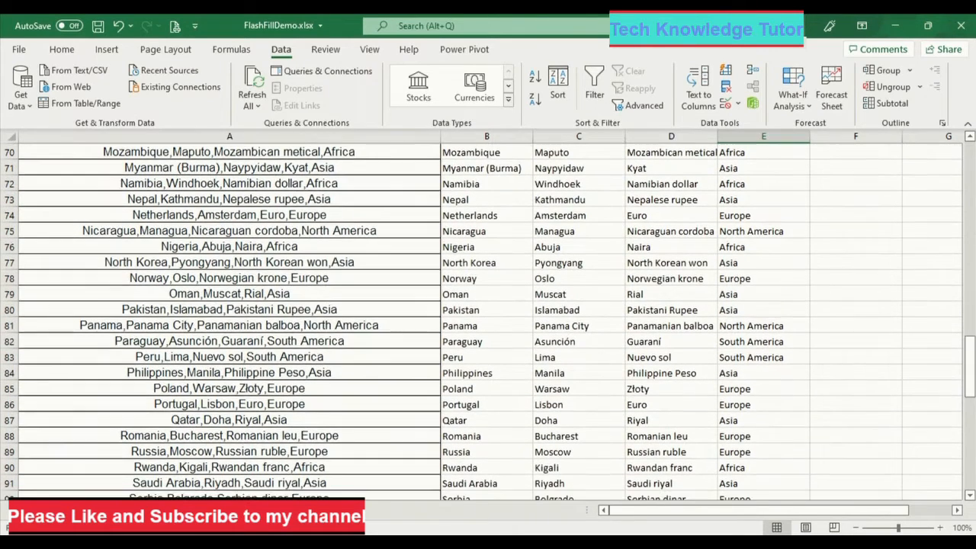
pyautogui.moveTo(971, 369); pyautogui.dragTo(972, 377)
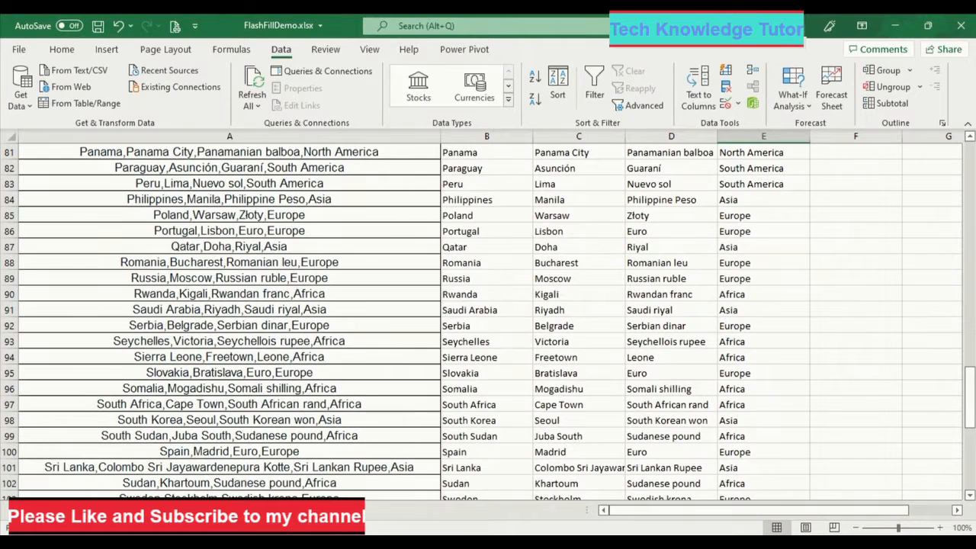
pyautogui.moveTo(972, 377); pyautogui.dragTo(969, 169)
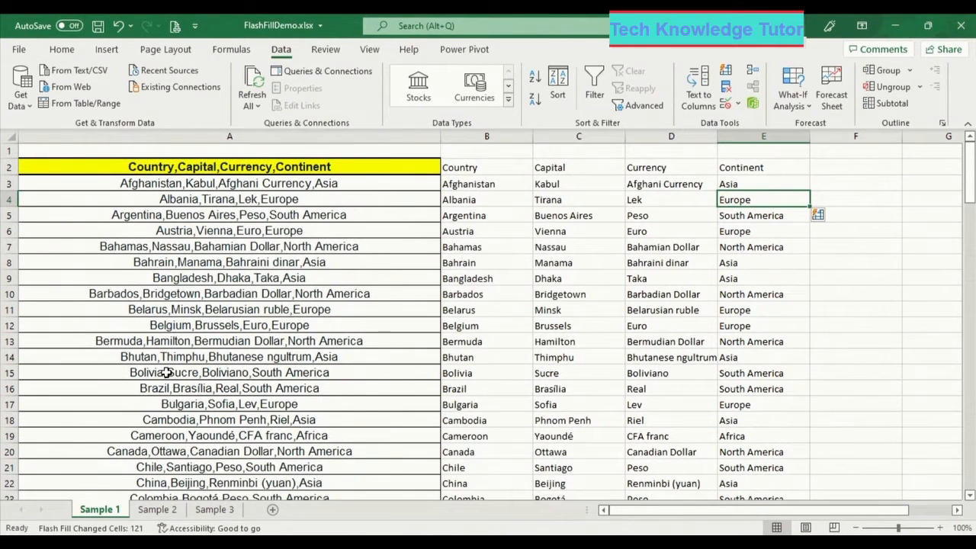
# - On Sample 2, enter headings Firstname, Lastname, Age, Gender and Country in C2:G2
pyautogui.click(159, 511)
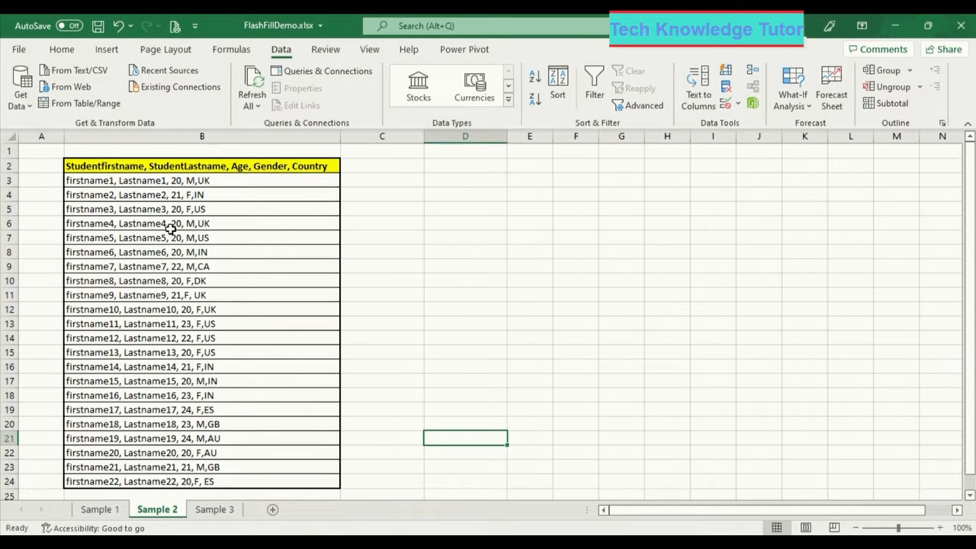
pyautogui.click(387, 164)
pyautogui.write('First')
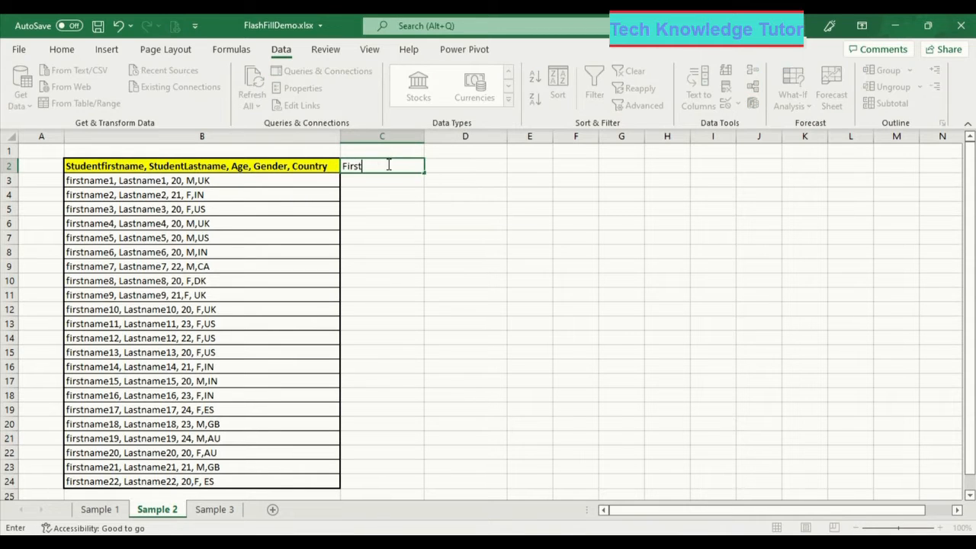
pyautogui.write('name')
pyautogui.press('Tab')
pyautogui.write('Lastname')
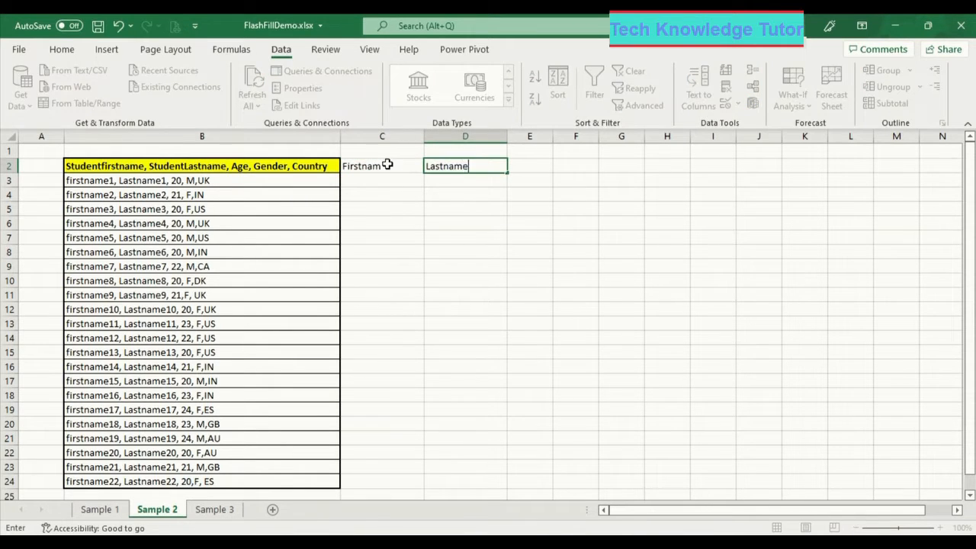
pyautogui.press('Tab')
pyautogui.write('Age')
pyautogui.press('Tab')
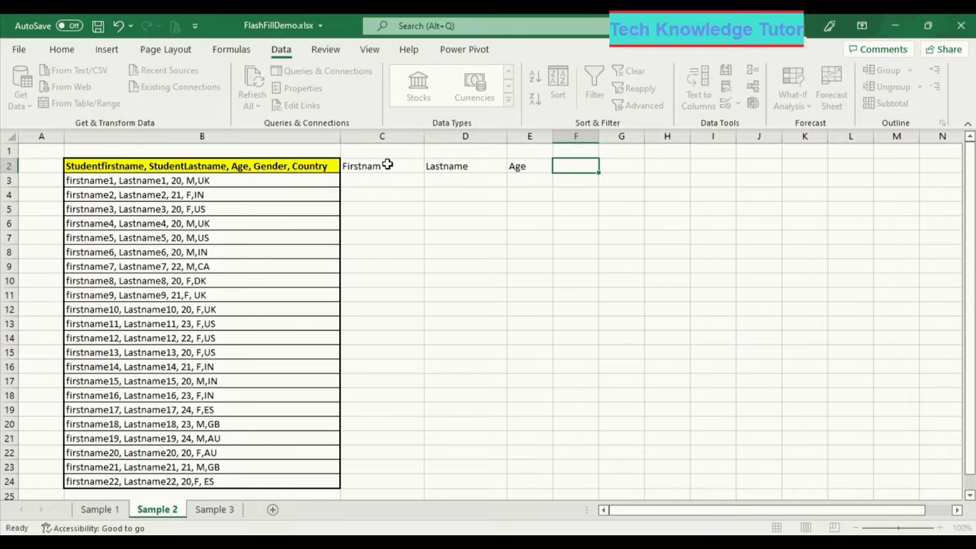
pyautogui.write('gen')
pyautogui.press('BackSpace')
pyautogui.press('BackSpace')
pyautogui.write('Gender')
pyautogui.press('Tab')
pyautogui.write('Country')
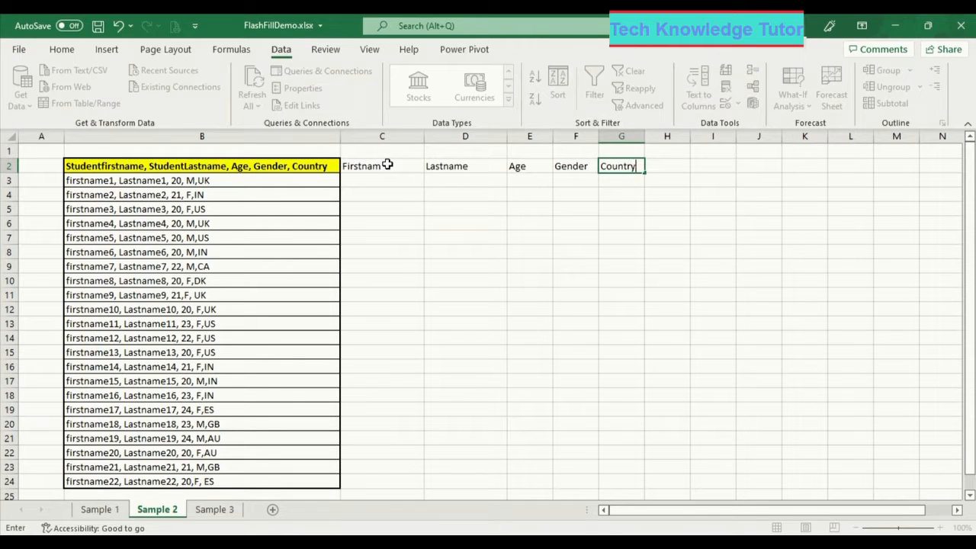
pyautogui.press('Return')
# - Fix the incomplete C2 heading so it reads Firstname
pyautogui.press('Left')
pyautogui.press('Left')
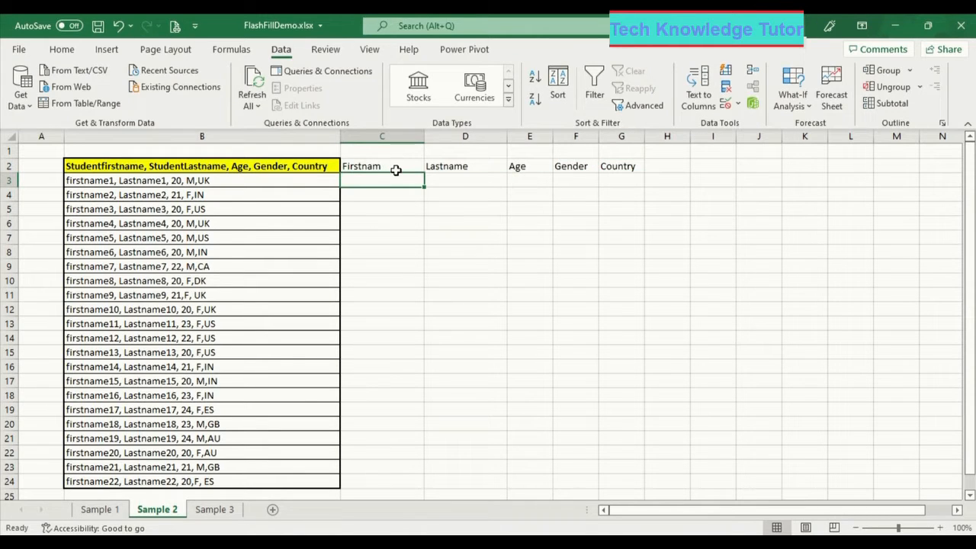
pyautogui.click(395, 166)
pyautogui.doubleClick(398, 167)
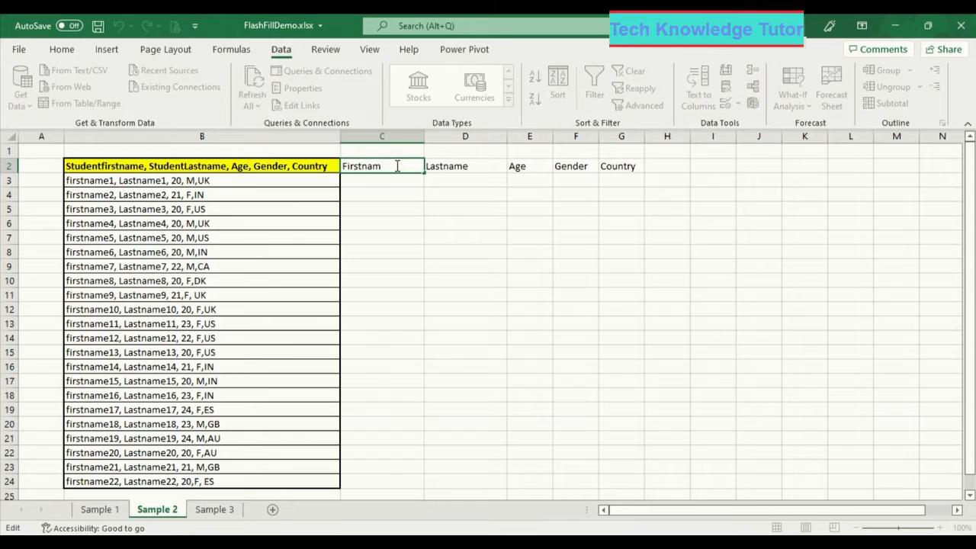
pyautogui.write('e')
pyautogui.press('Return')
pyautogui.press('Return')
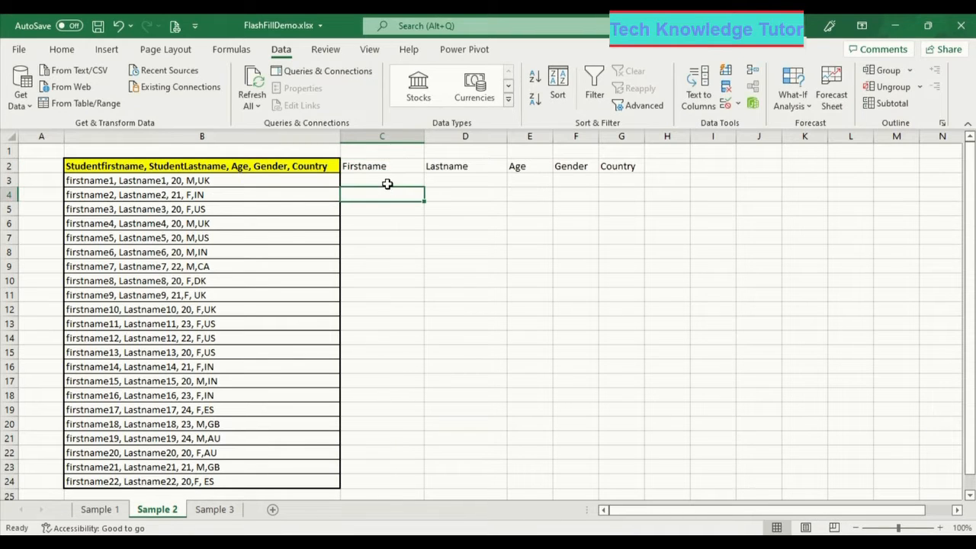
# - Enter the example row Firstname, Lastname1, 20, M, UK in C3:G3 and select C4
pyautogui.click(388, 182)
pyautogui.write('Fi')
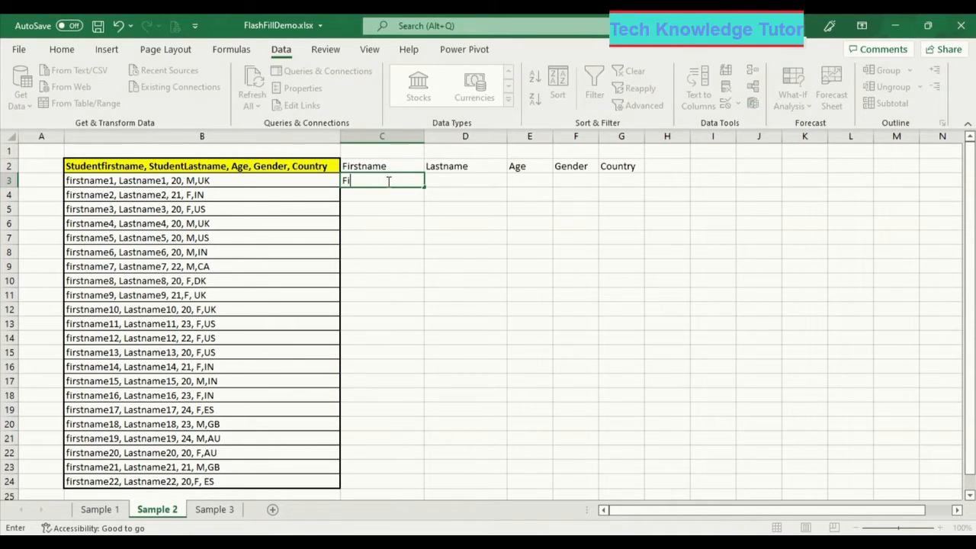
pyautogui.write('rstname1')
pyautogui.press('Tab')
pyautogui.write('Lastname1')
pyautogui.press('Tab')
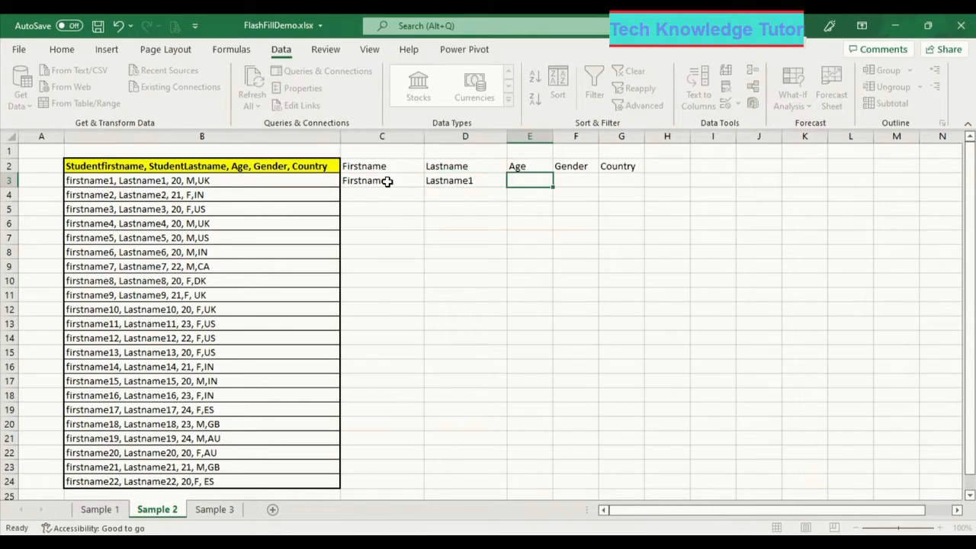
pyautogui.write('20')
pyautogui.press('Tab')
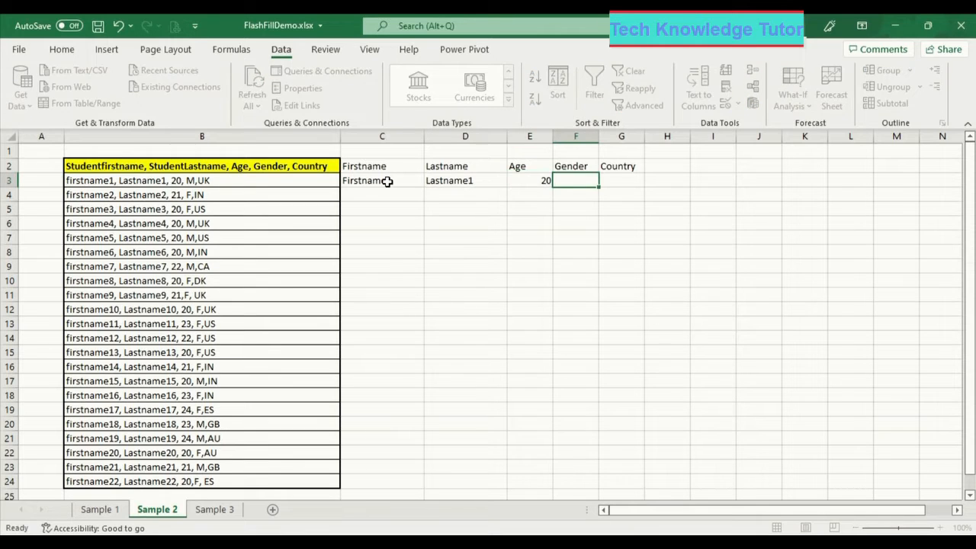
pyautogui.write('M')
pyautogui.press('Tab')
pyautogui.write('UK')
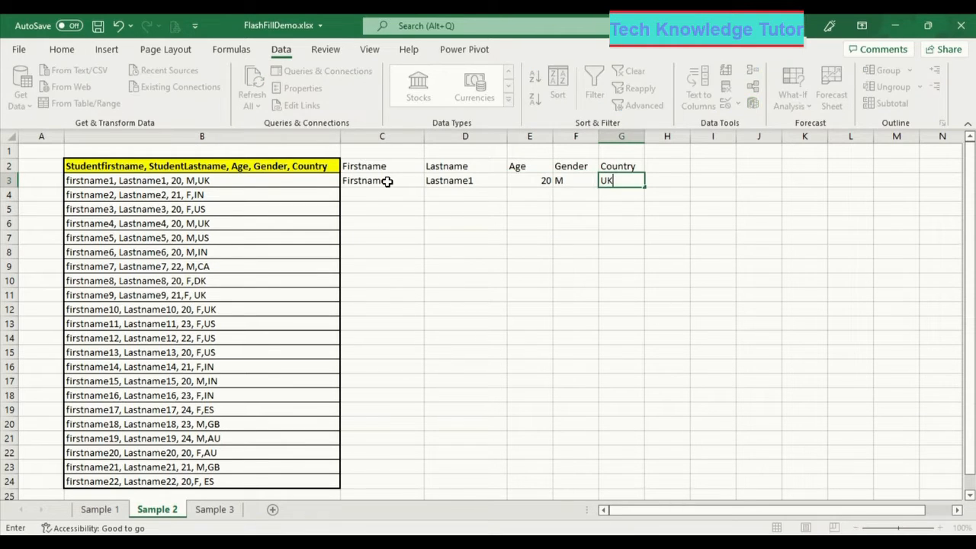
pyautogui.click(388, 182)
pyautogui.press('Down')
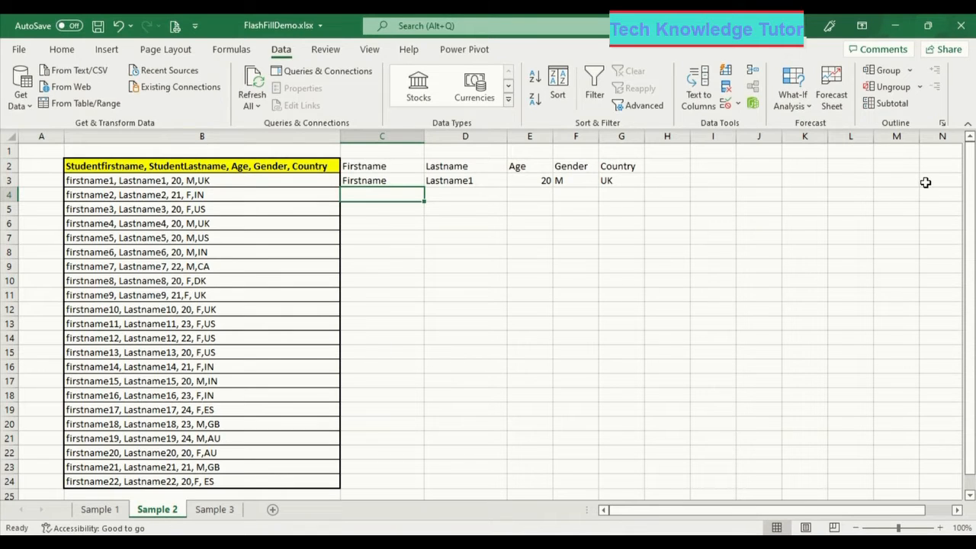
# - Flash Fill the Firstname column, correcting the C3 example to Firstname1
pyautogui.click(726, 73)
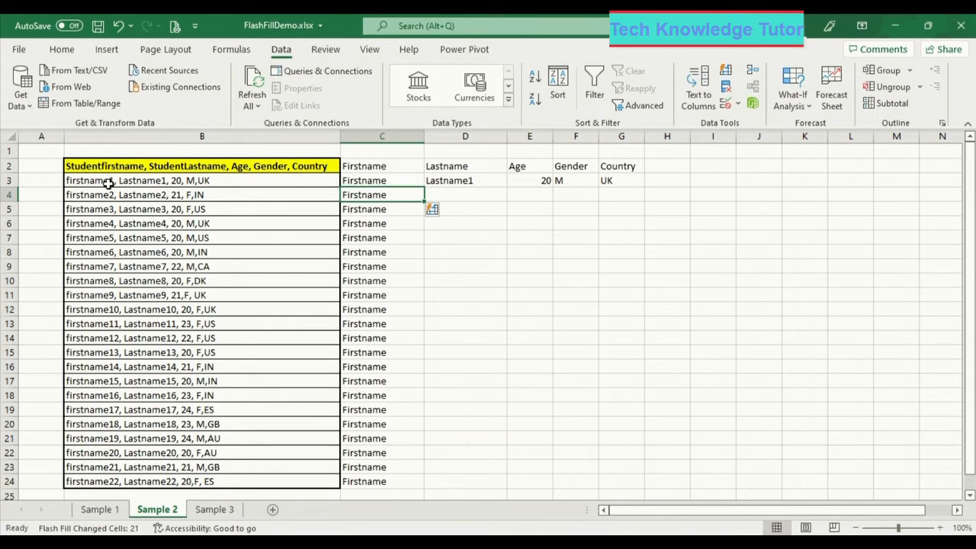
pyautogui.click(392, 181)
pyautogui.doubleClick(392, 181)
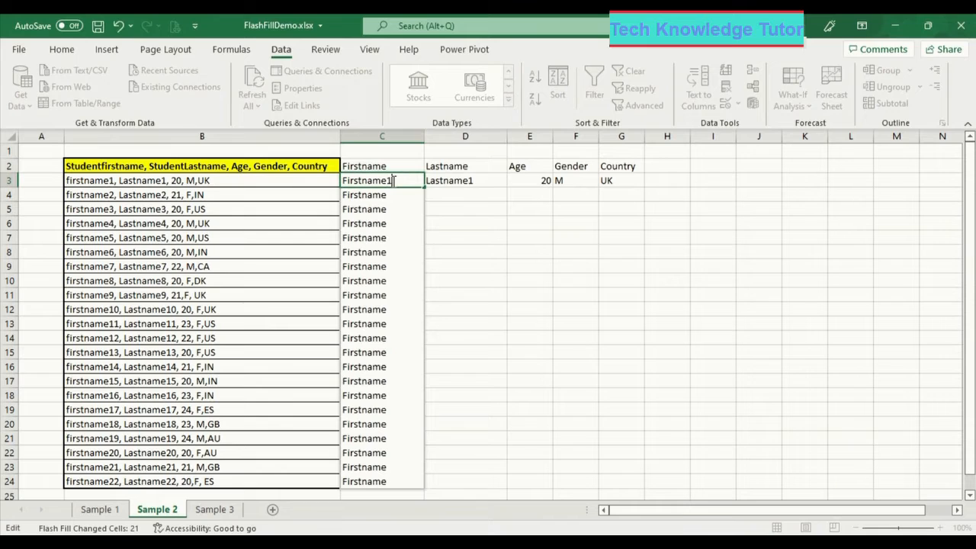
pyautogui.press('Tab')
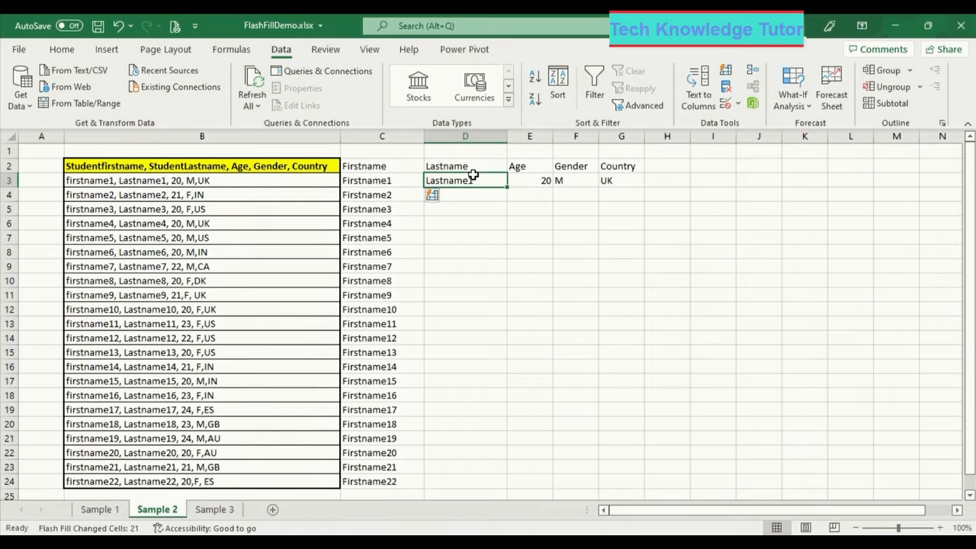
# - Flash Fill the Lastname, Age, Gender and Country columns from their row 3 examples
pyautogui.click(476, 198)
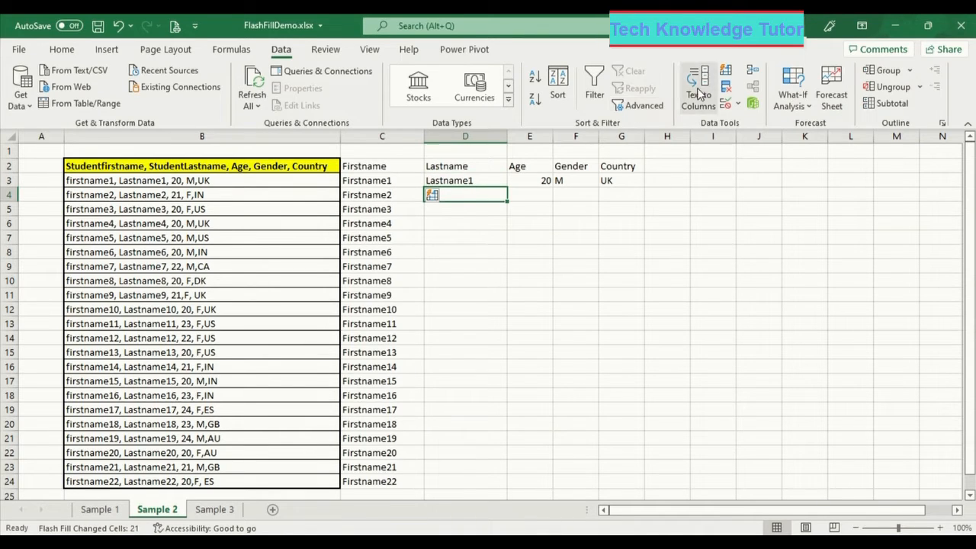
pyautogui.click(726, 70)
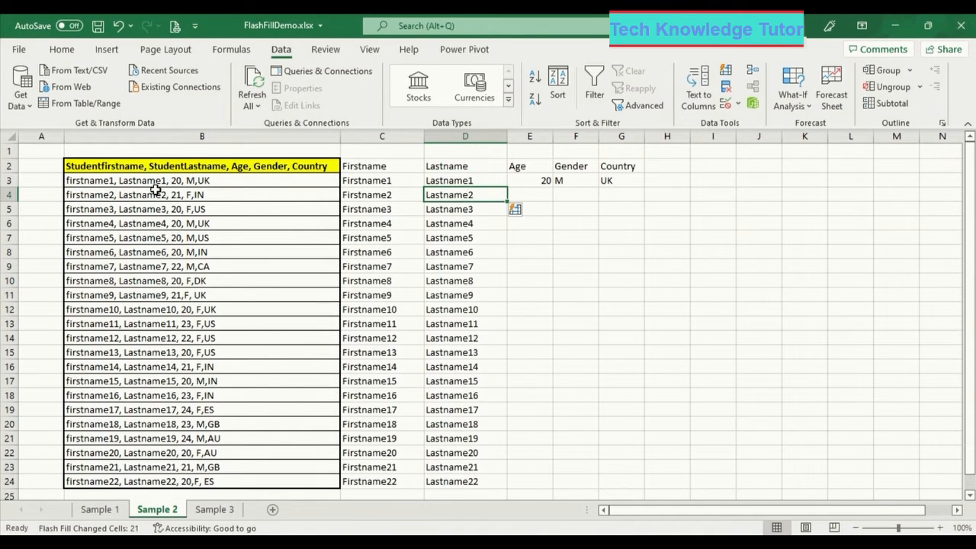
pyautogui.click(530, 194)
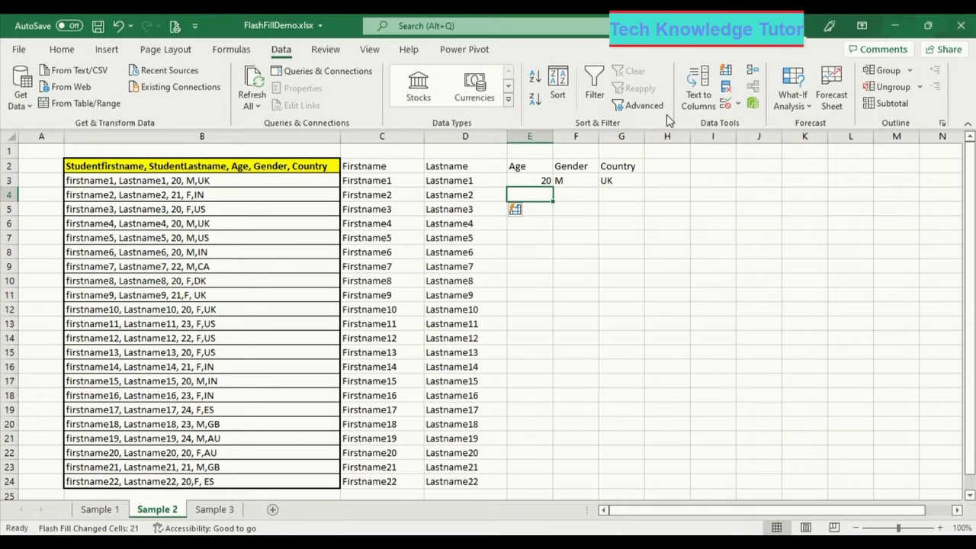
pyautogui.click(726, 70)
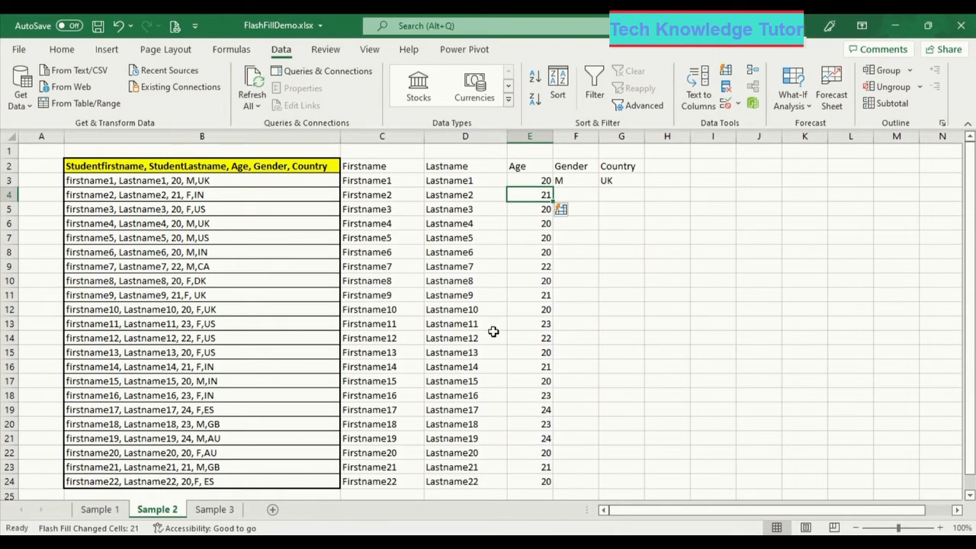
pyautogui.click(578, 193)
pyautogui.click(728, 70)
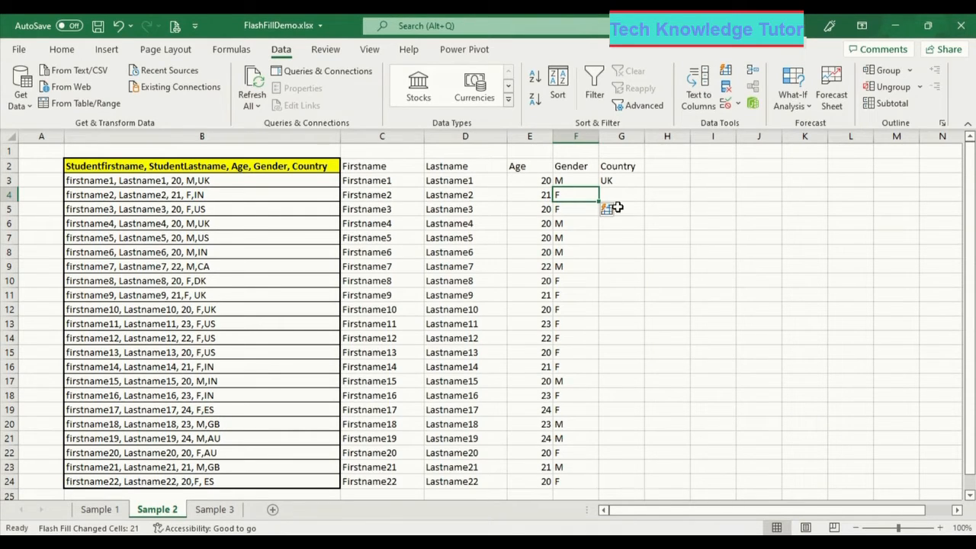
pyautogui.click(621, 196)
pyautogui.click(727, 73)
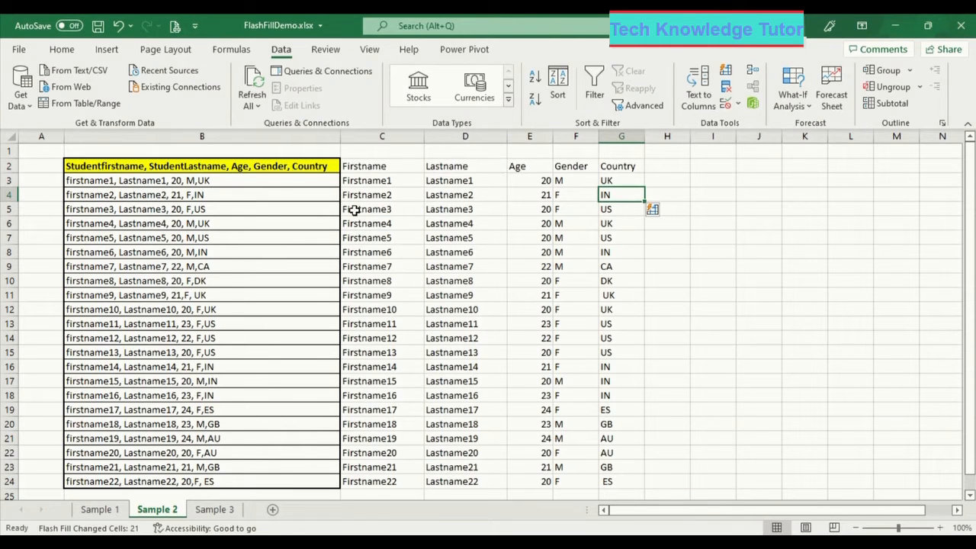
# - On Sample 3, type the combined header 'FirstName,Lastname Age Gender Country' in G2
pyautogui.click(205, 509)
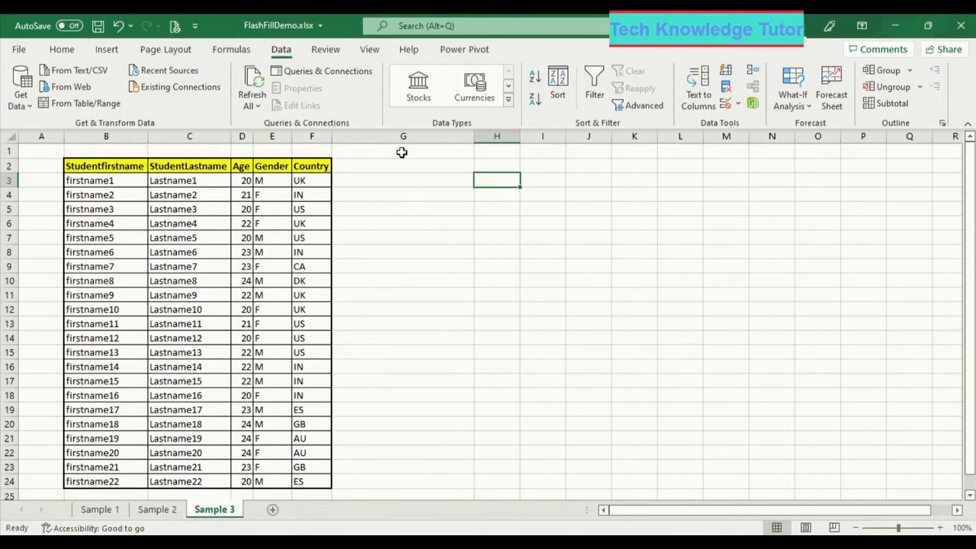
pyautogui.click(411, 182)
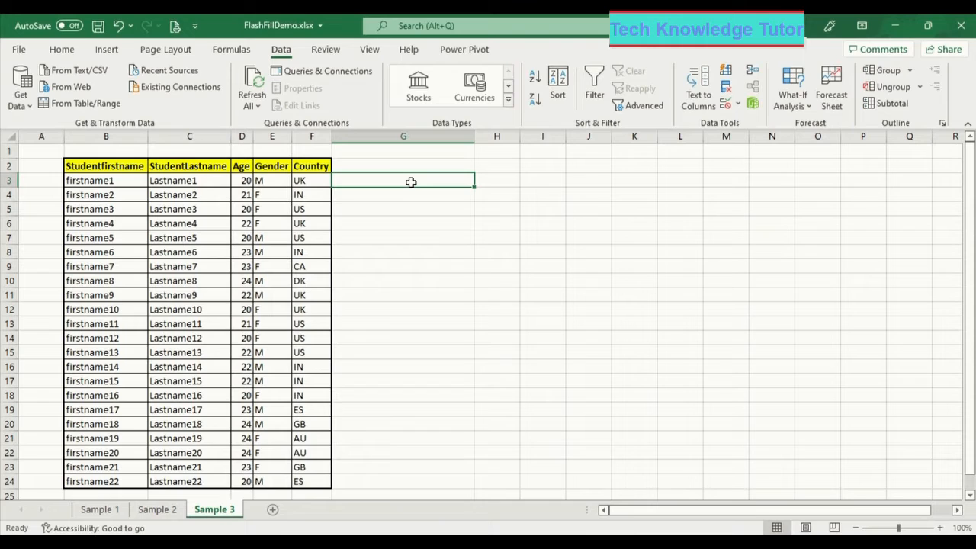
pyautogui.click(406, 165)
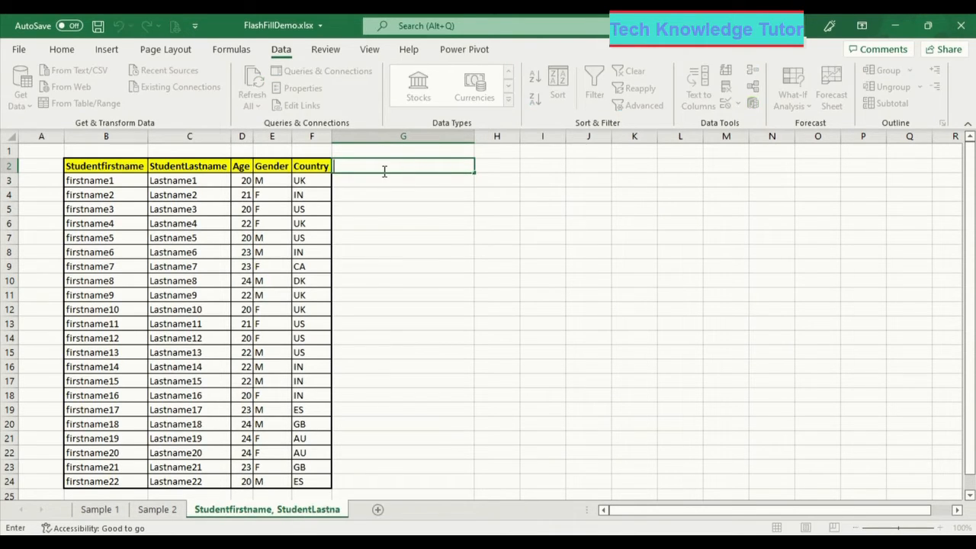
pyautogui.write('FirstName,Lastname Age')
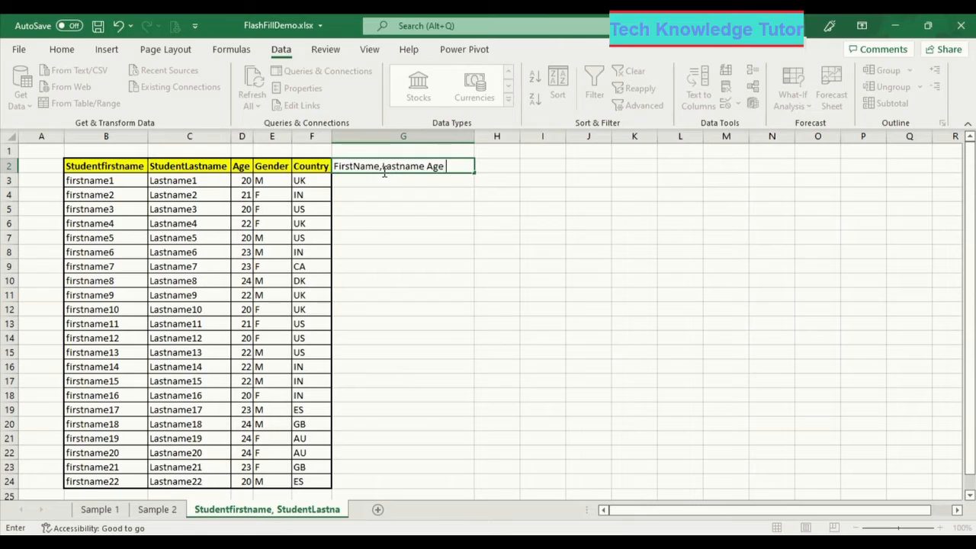
pyautogui.write(' Gender Country')
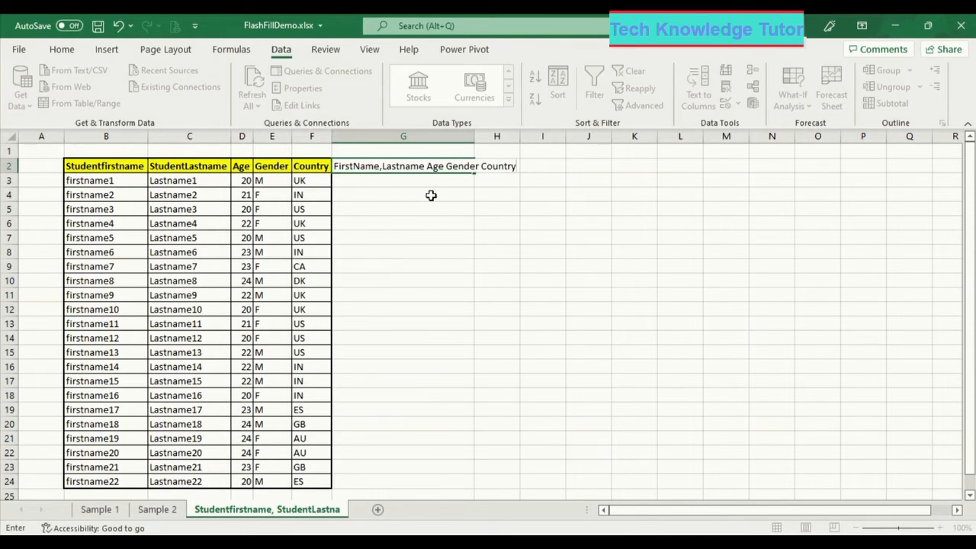
# - Autofit column G and edit G2 to read FirstName Lastname Age Gender Country
pyautogui.doubleClick(475, 135)
pyautogui.click(419, 136)
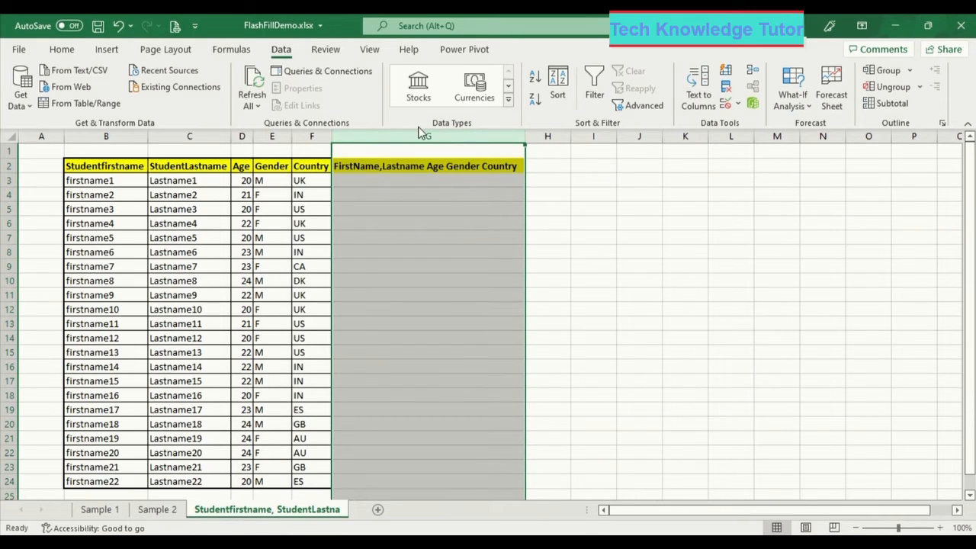
pyautogui.doubleClick(432, 166)
pyautogui.press('BackSpace')
pyautogui.write(',')
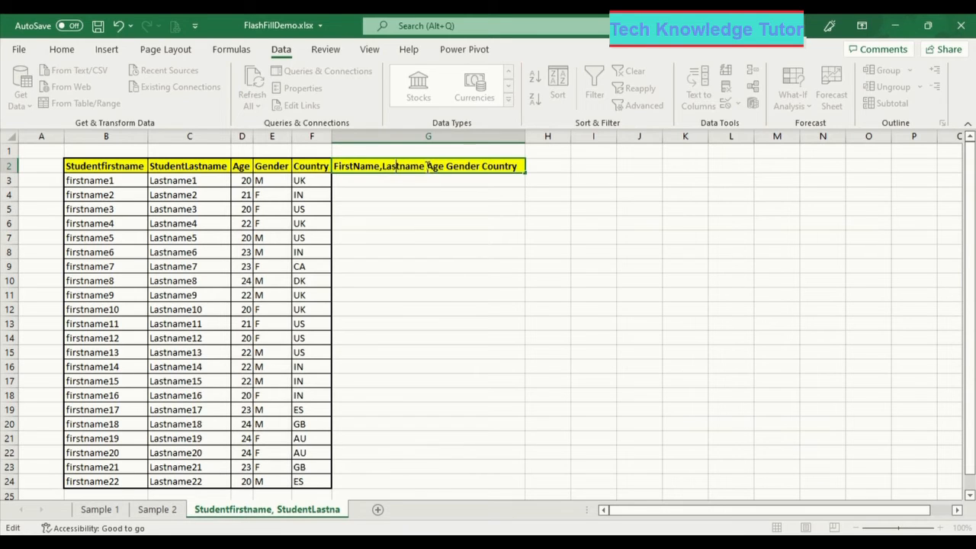
pyautogui.press('BackSpace')
# - Type the combined example 'firstname1 Lastname1 20 M UK' in G3 and select G4
pyautogui.click(440, 184)
pyautogui.write('First')
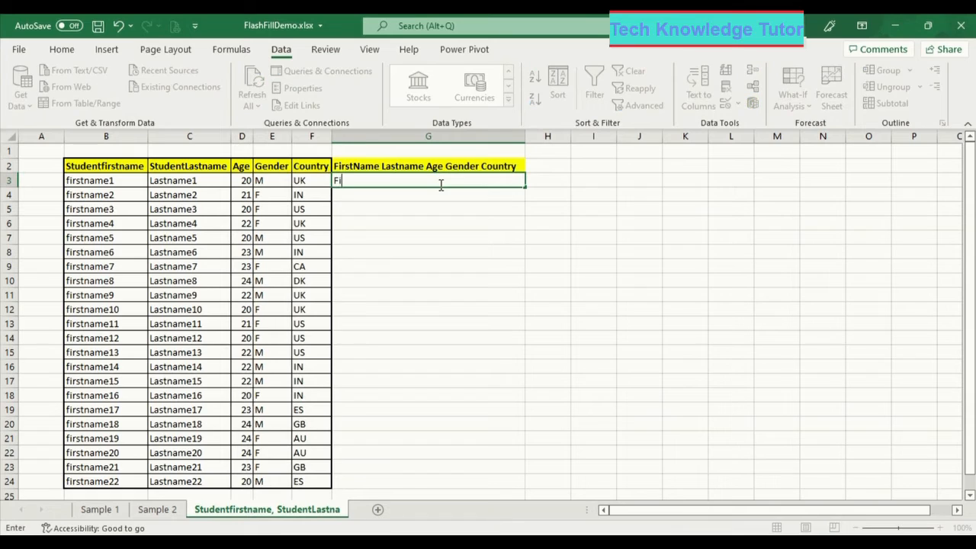
pyautogui.press('BackSpace')
pyautogui.press('BackSpace')
pyautogui.press('BackSpace')
pyautogui.press('BackSpace')
pyautogui.write('firsn')
pyautogui.write('name1 Lastname1 20 M UK')
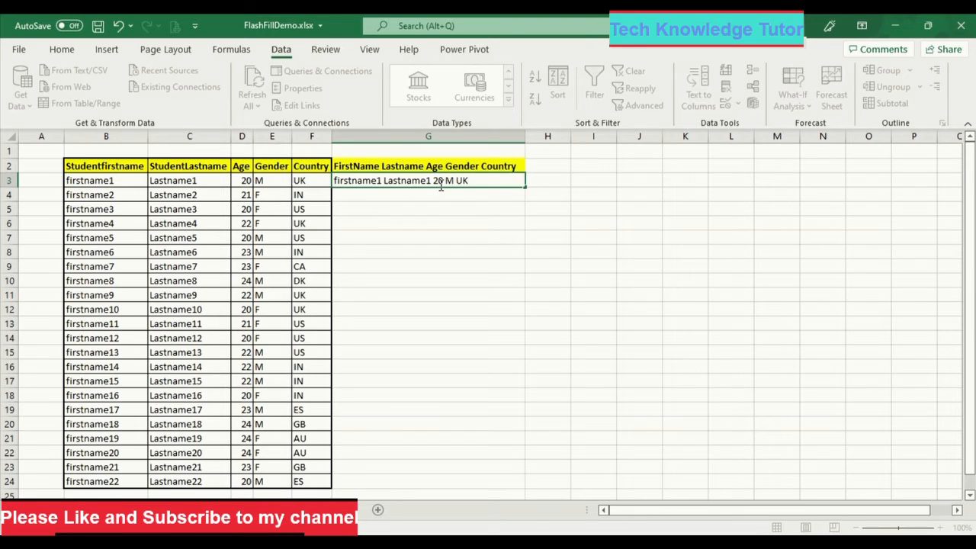
pyautogui.click(442, 199)
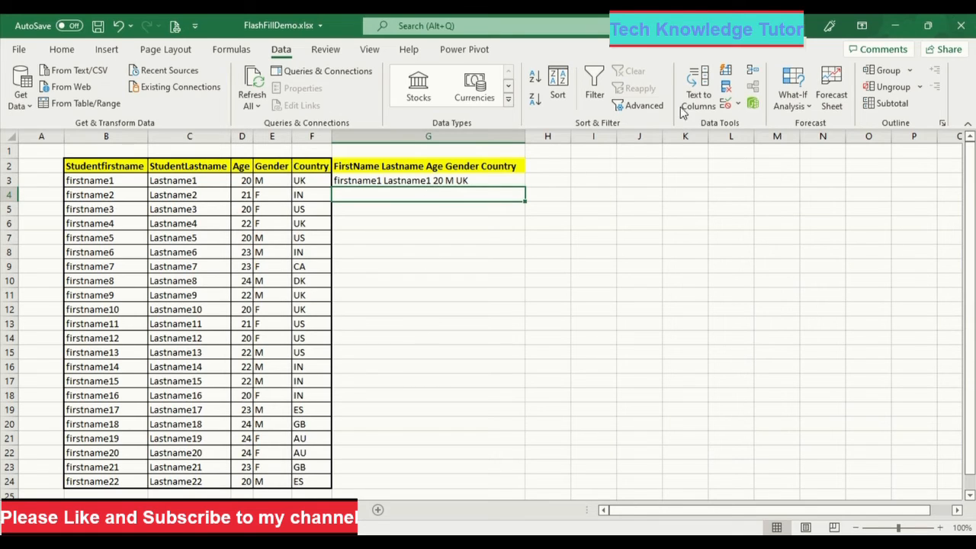
# - Flash Fill column G for all 22 students and check the filled entries
pyautogui.click(727, 72)
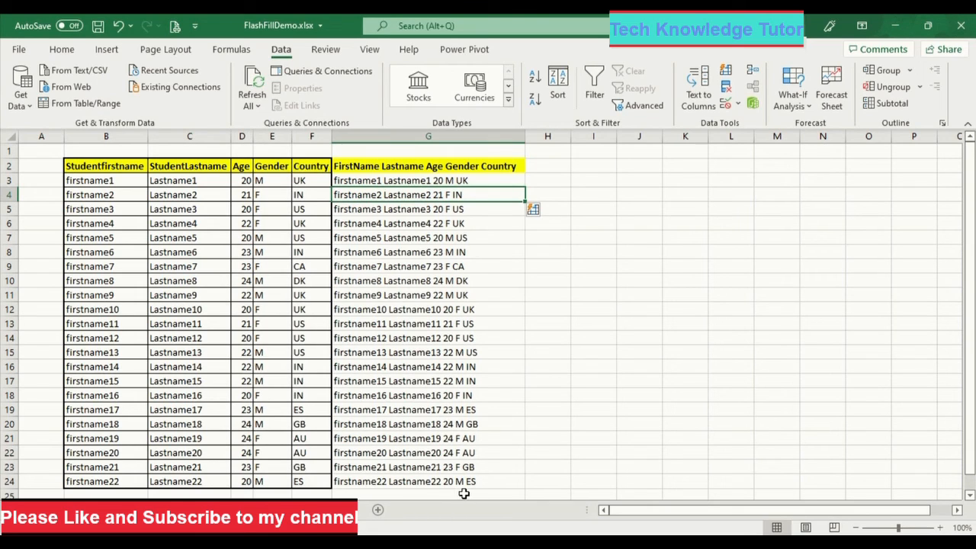
pyautogui.moveTo(463, 195); pyautogui.dragTo(489, 468)
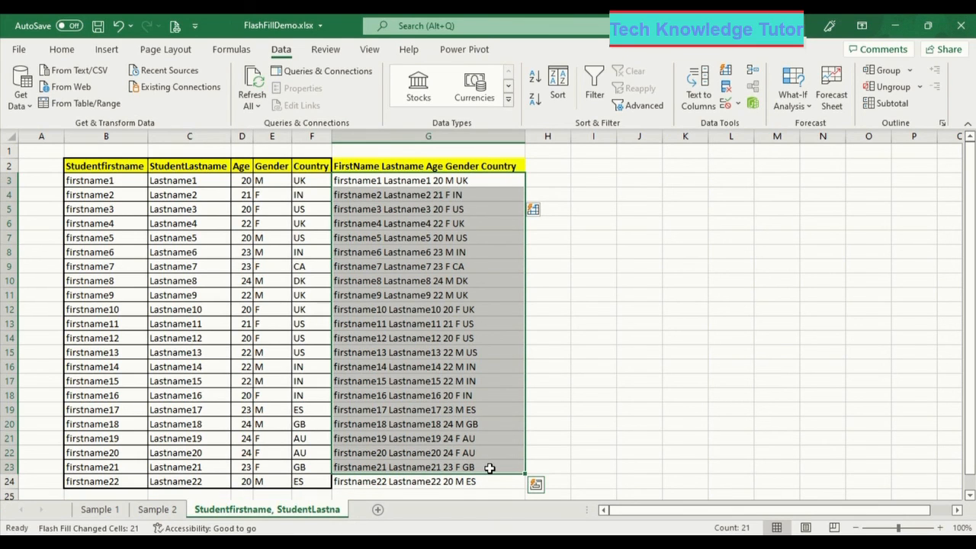
pyautogui.click(607, 235)
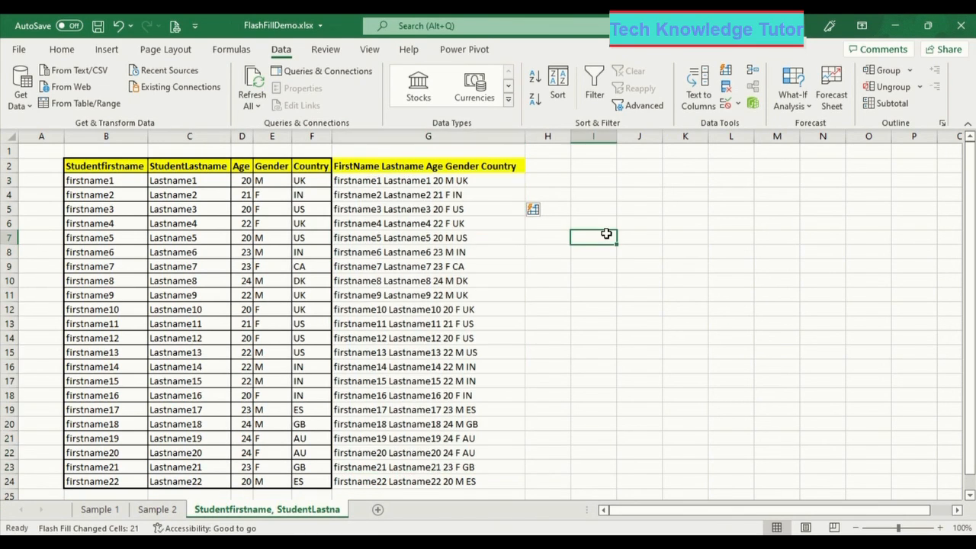